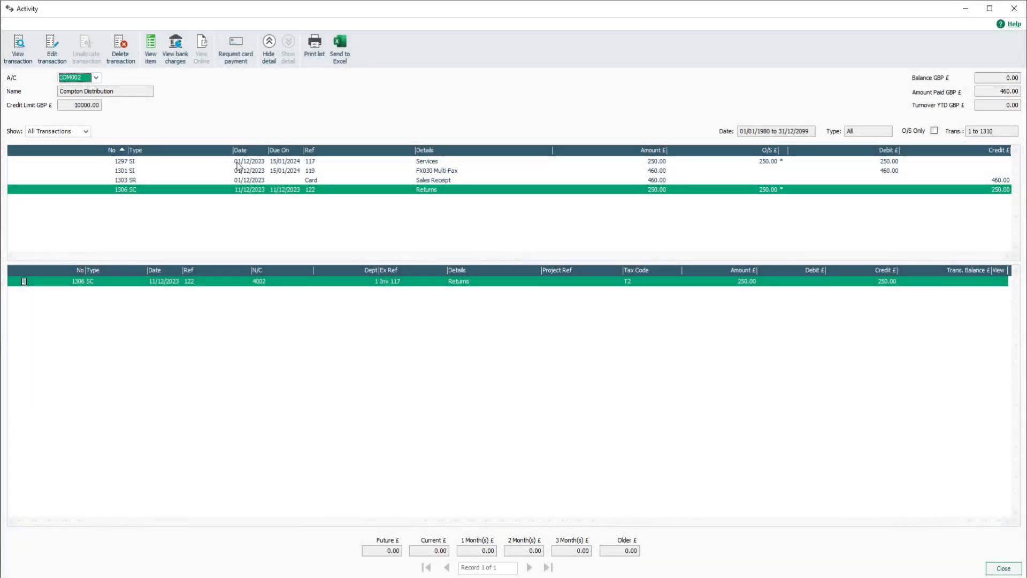
Review the Services invoice and the Returns credit note in the Compton Distribution activity, closing the activity window when done
left_click(236, 161)
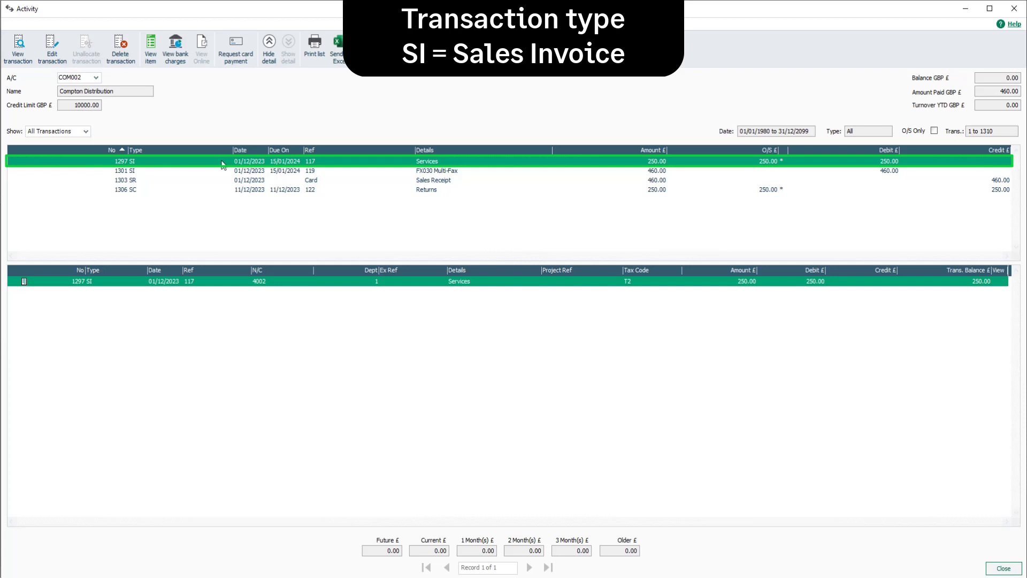
left_click(222, 190)
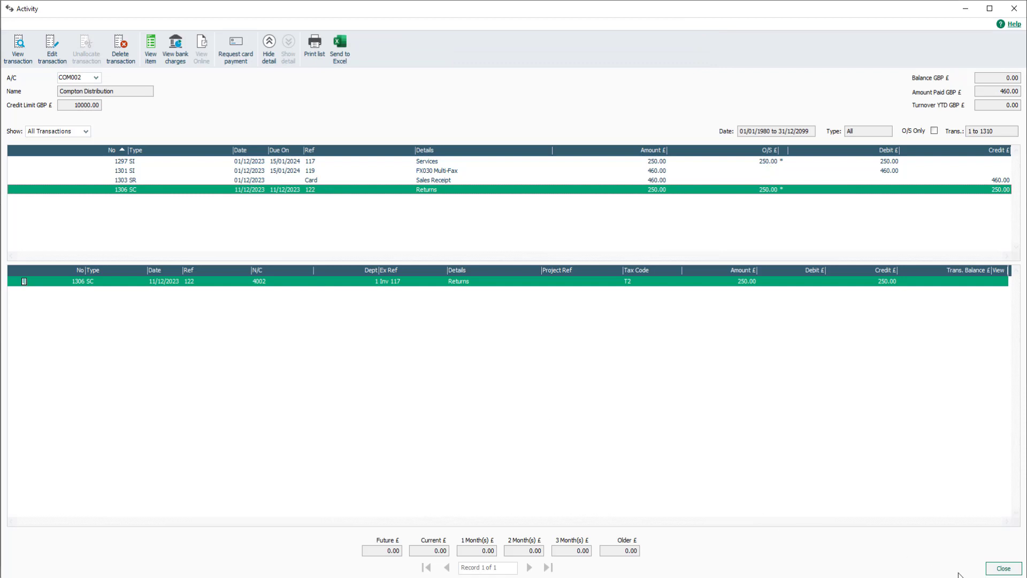
left_click(1002, 570)
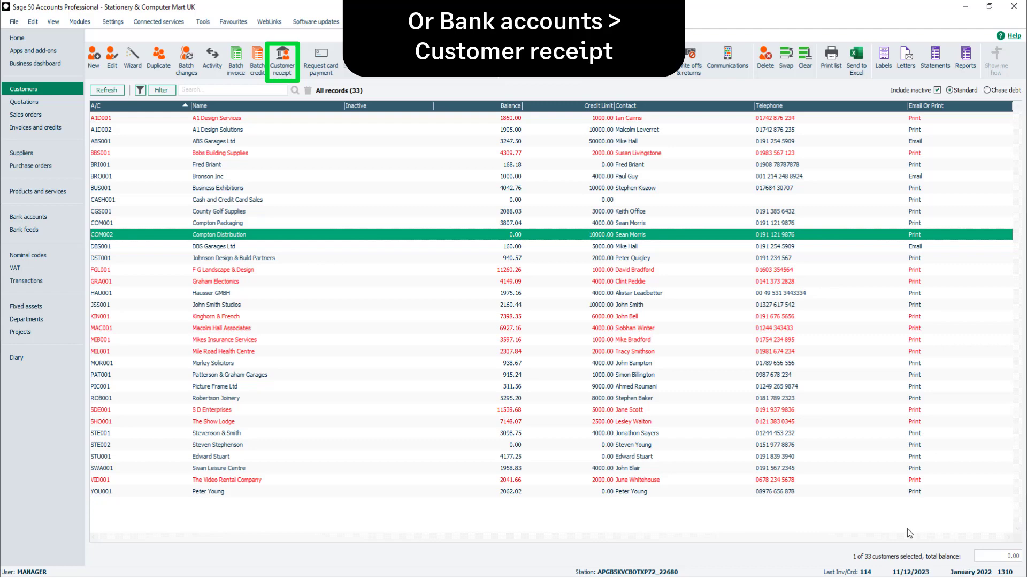
Open a customer receipt and select Compton Distribution as the customer account
left_click(280, 60)
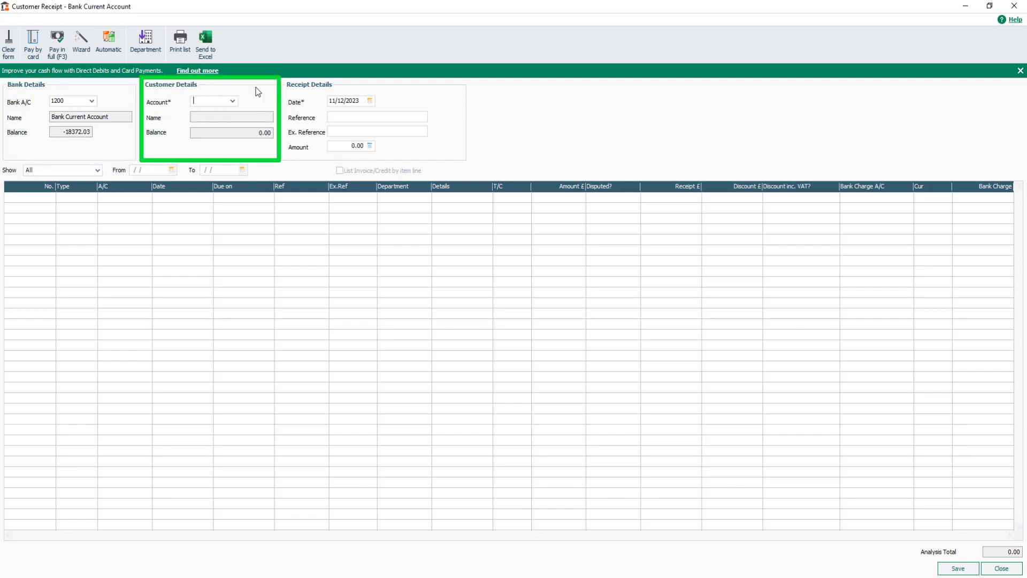
left_click(232, 102)
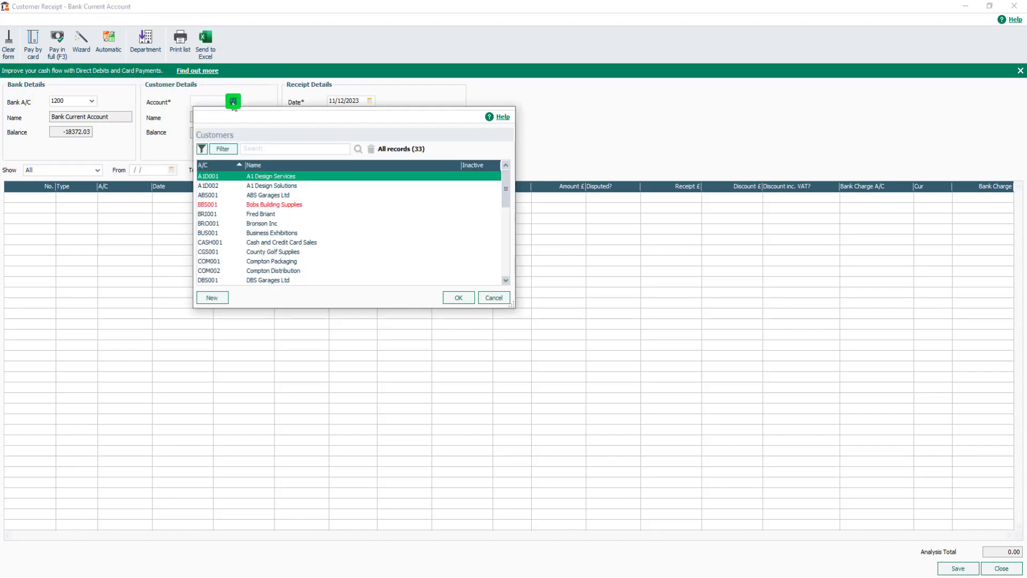
left_click(267, 271)
left_click(459, 297)
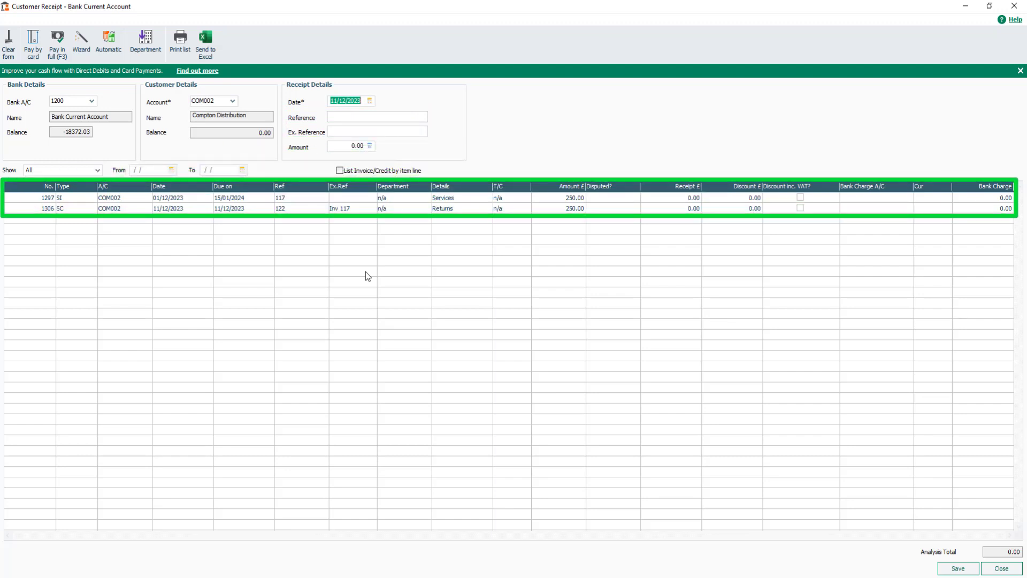
Allocate the Returns credit note to the Services invoice by paying both in full, and save the receipt
left_click(84, 198)
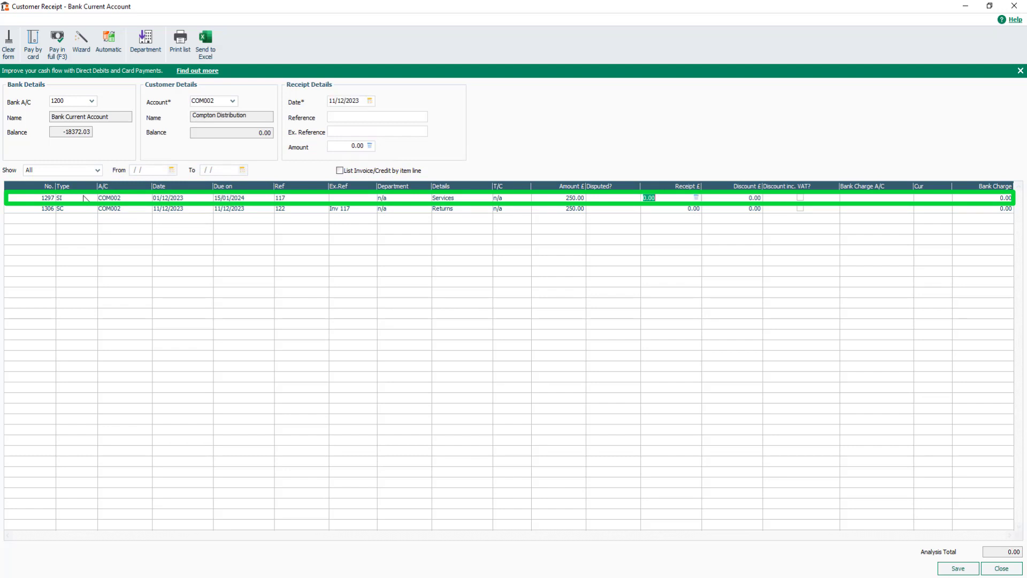
left_click(92, 210)
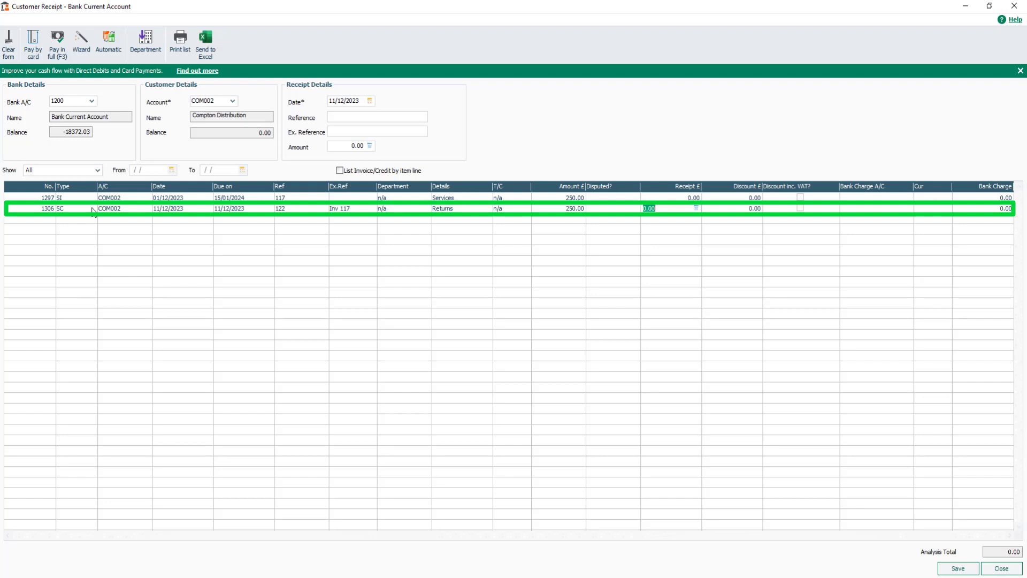
left_click(662, 208)
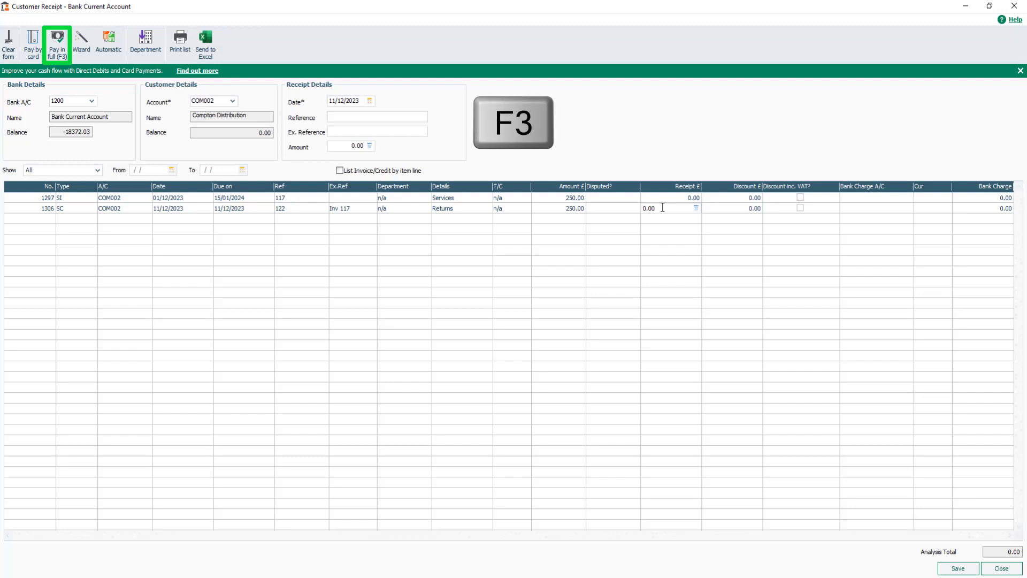
left_click(49, 41)
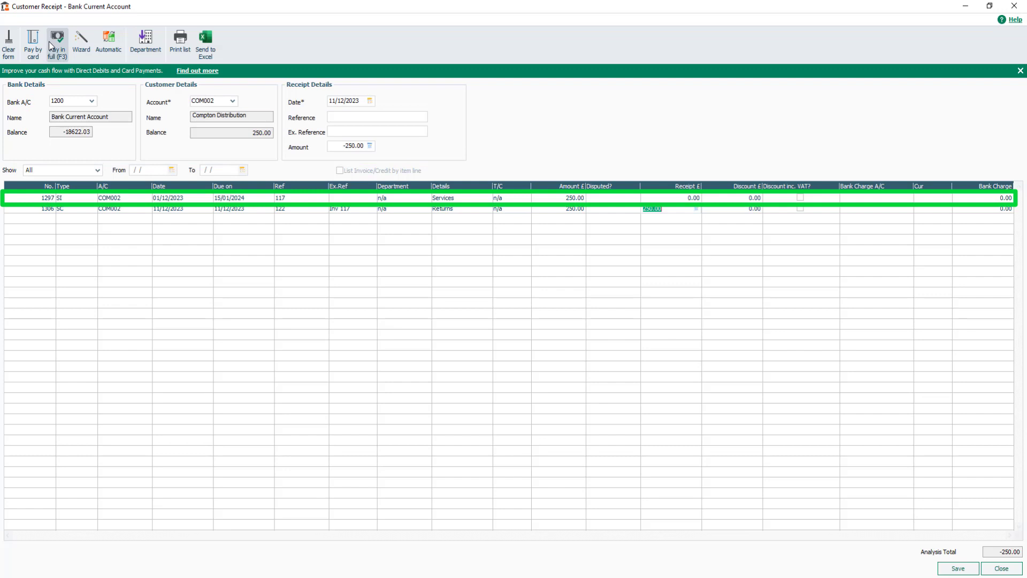
left_click(672, 197)
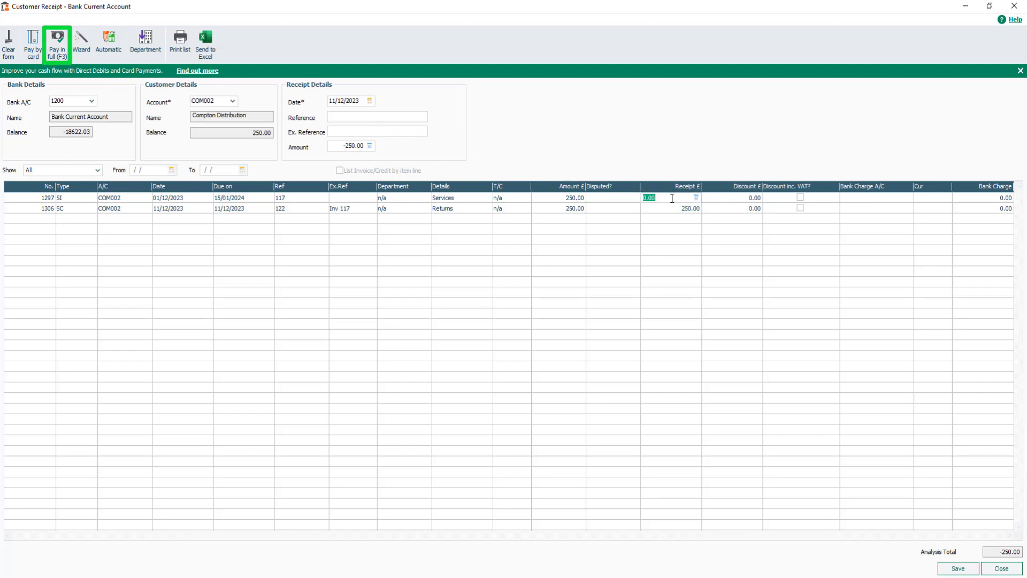
left_click(58, 43)
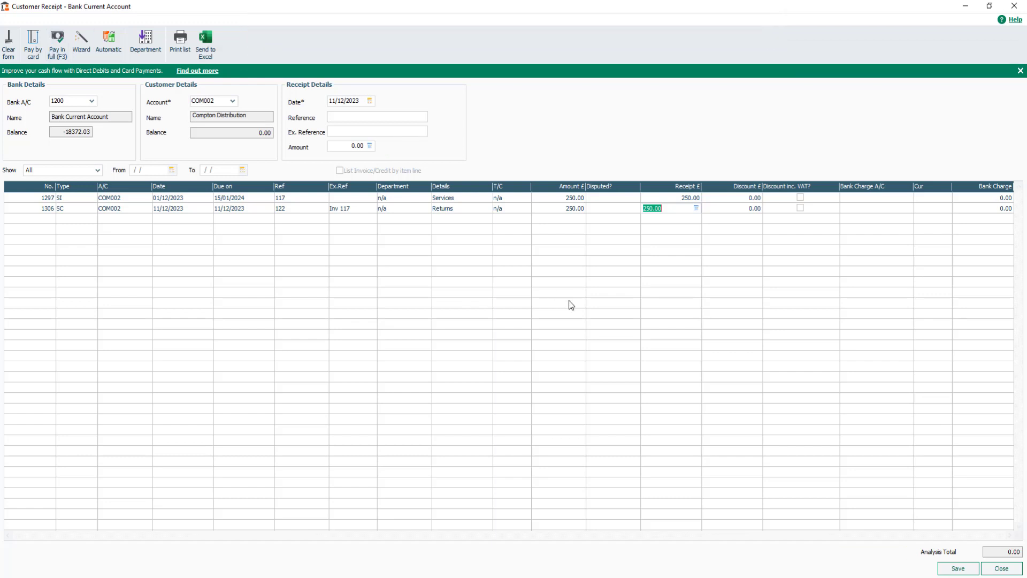
left_click(961, 569)
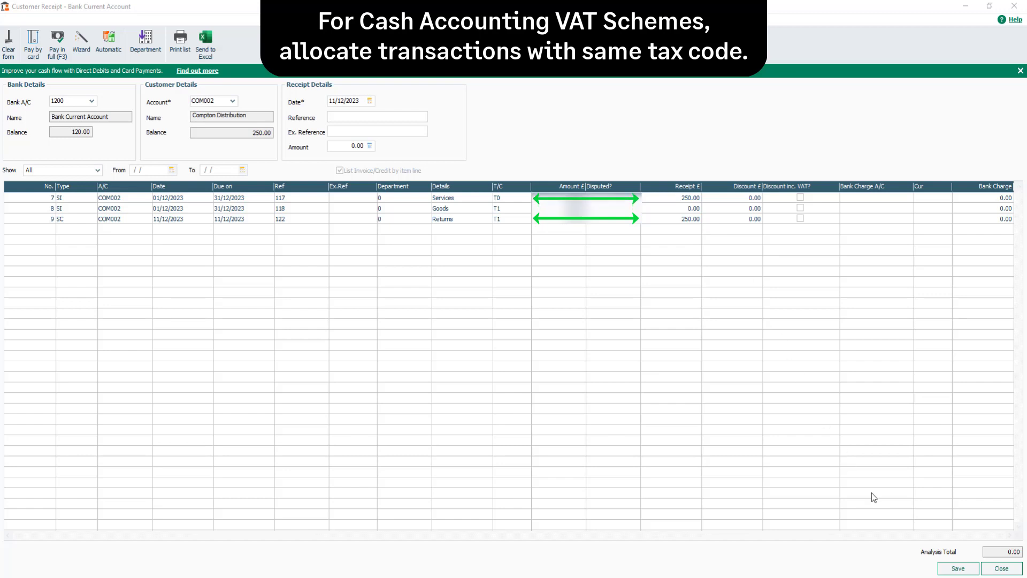
Move the invoice allocation from the T0 Services line to the T1 Goods line, matching the credit note's tax code; save and close the receipt
left_click(954, 571)
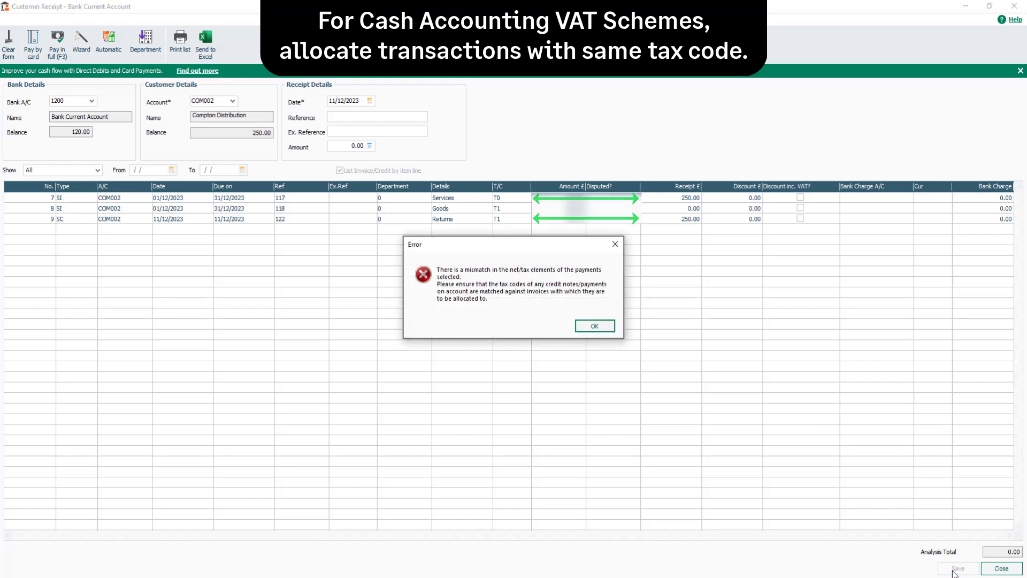
left_click(595, 327)
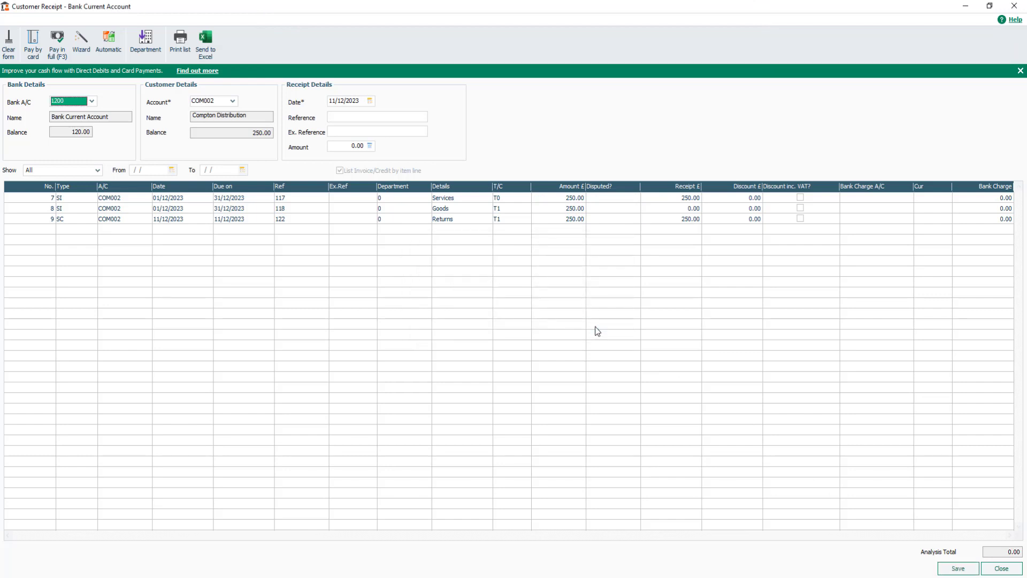
left_click(677, 200)
key("BackSpace")
left_click(675, 208)
left_click(57, 43)
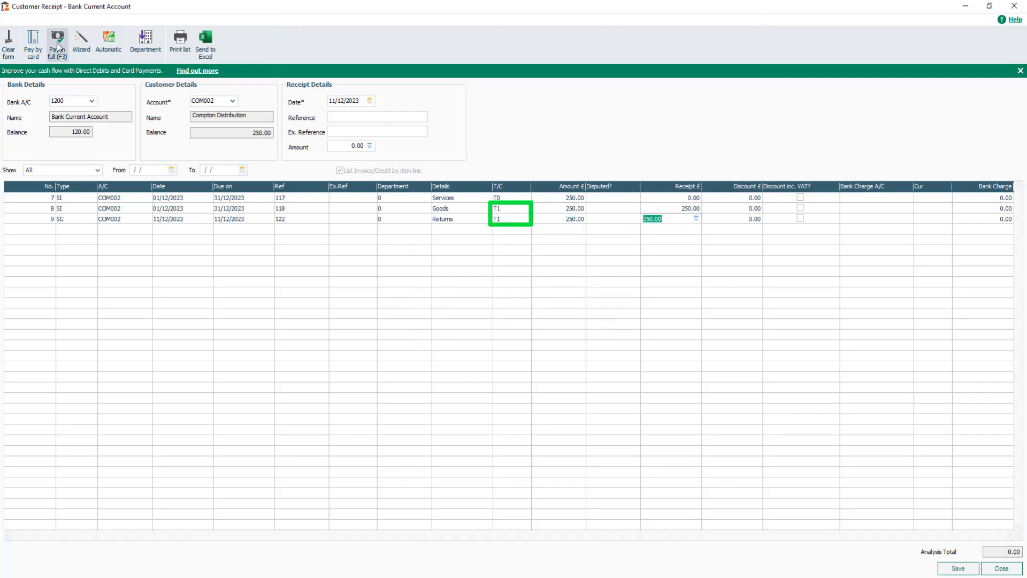
left_click(958, 570)
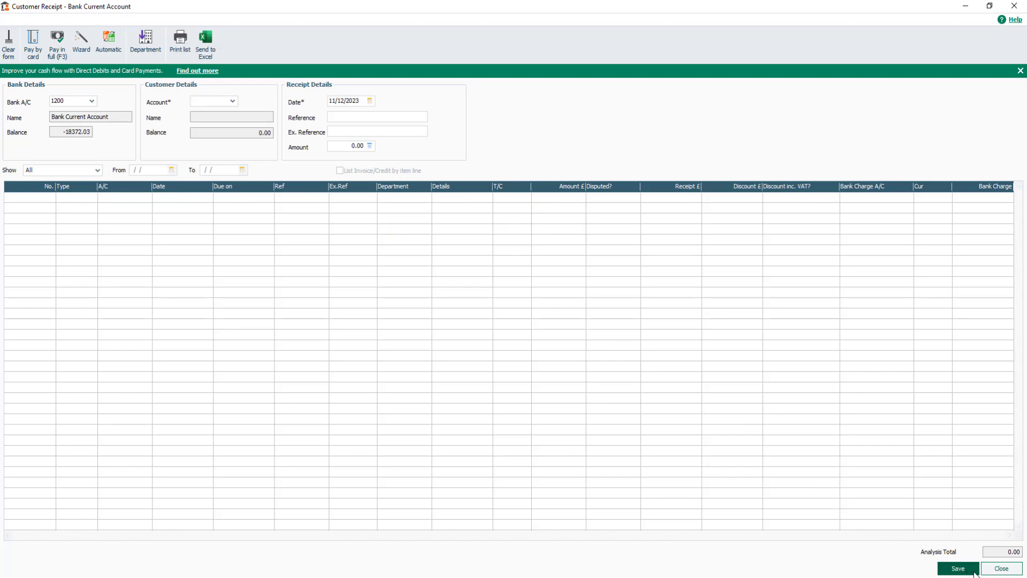
left_click(1001, 568)
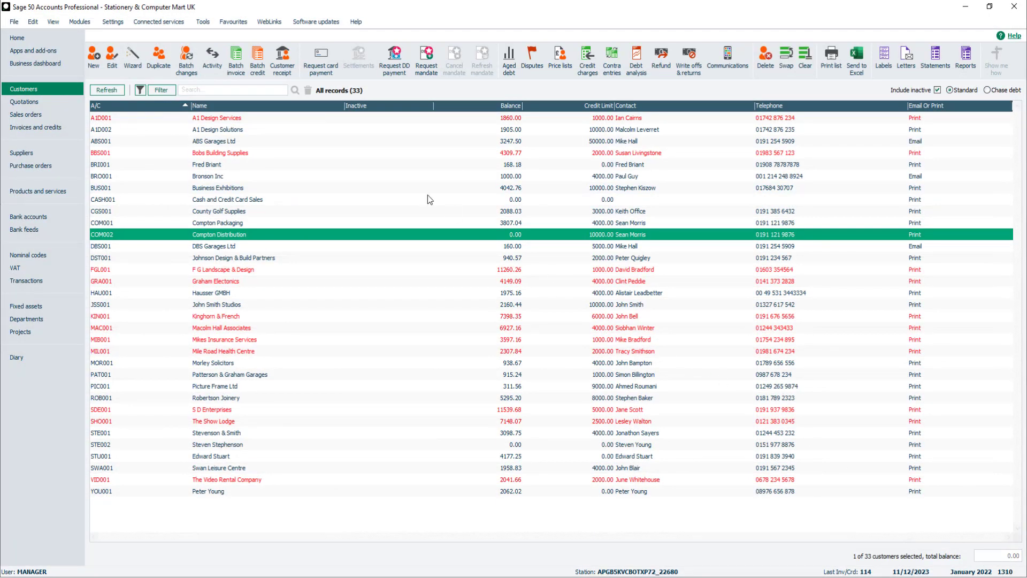
Check the allocation details of the Services invoice and Returns credit note in Compton Distribution's activity, closing the window when done
left_click(216, 67)
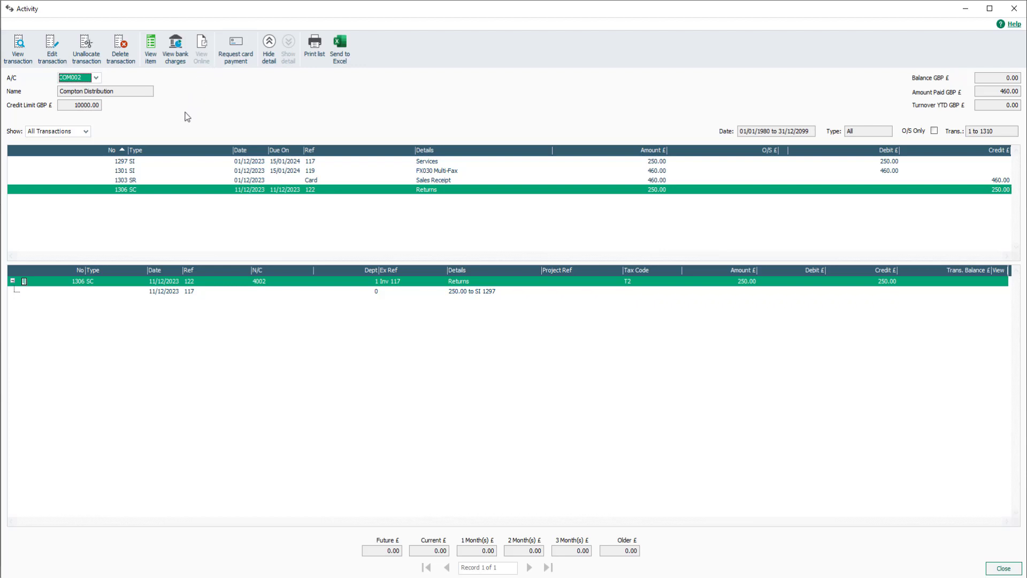
left_click(137, 162)
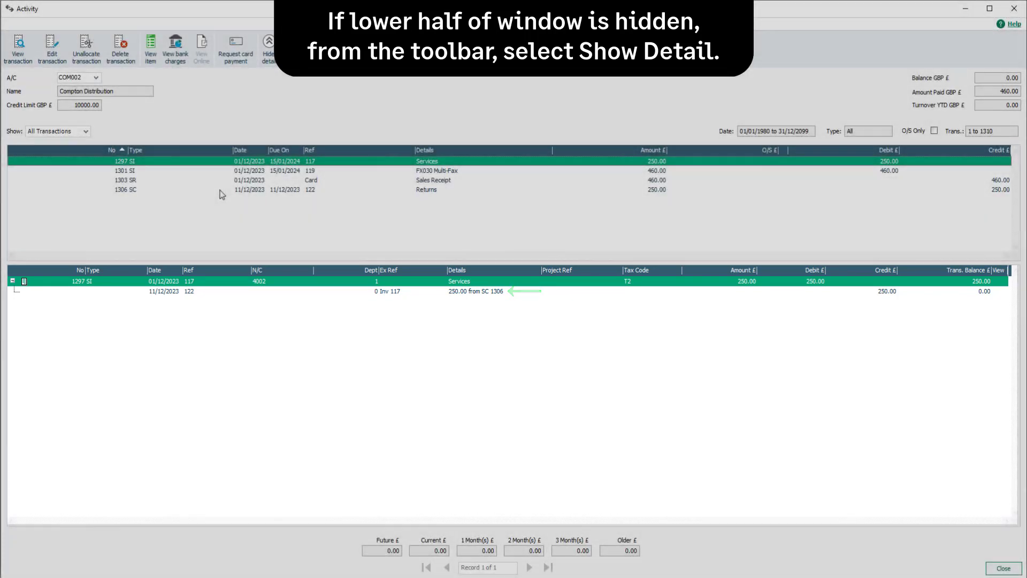
left_click(184, 191)
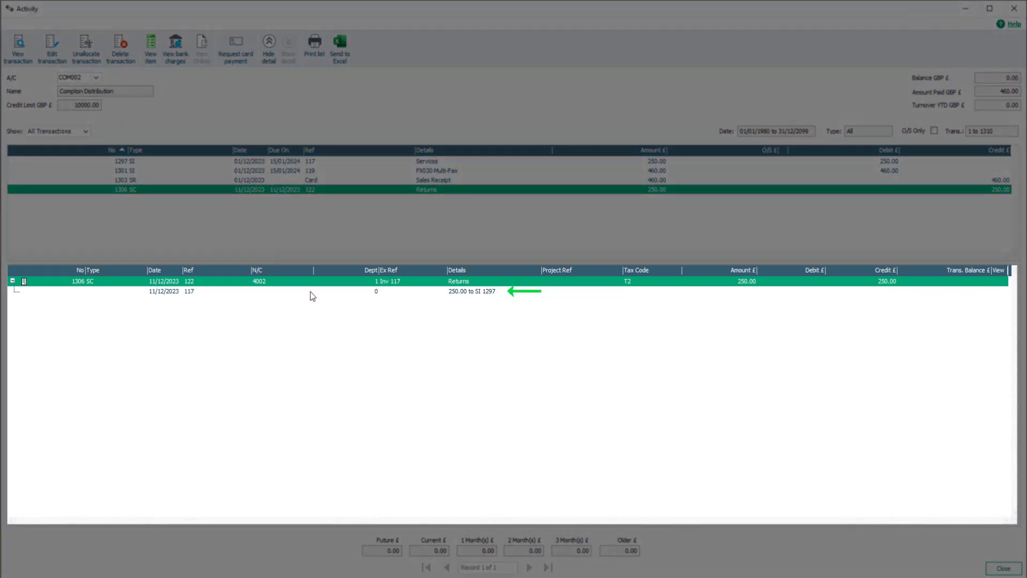
left_click(310, 292)
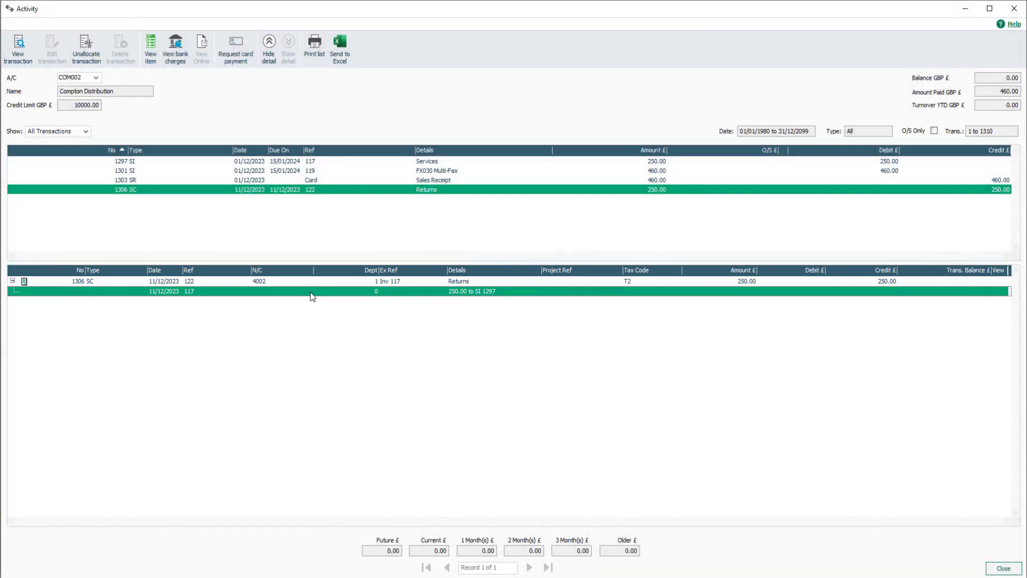
left_click(1008, 569)
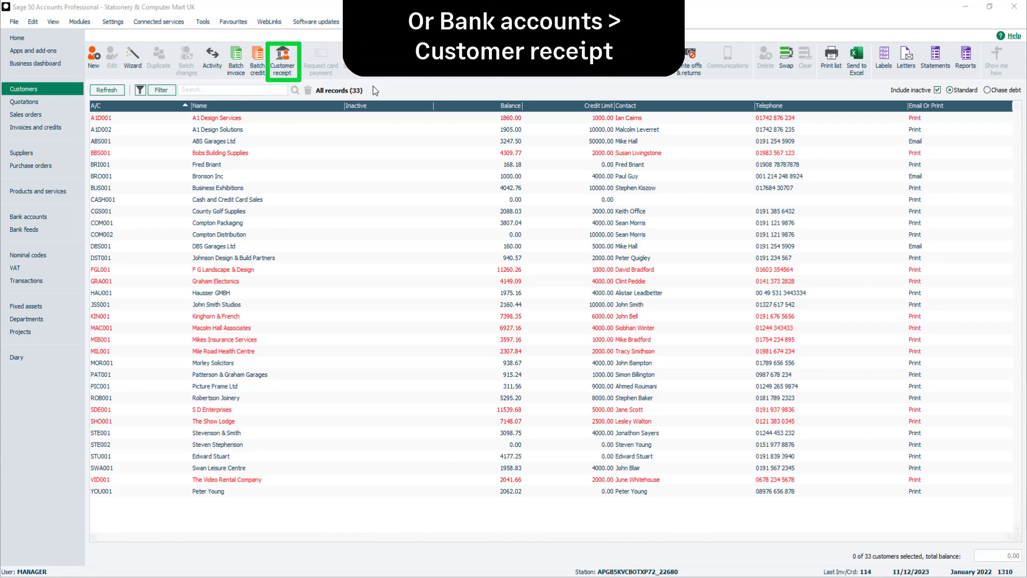
Open a customer receipt, search the customer list for "sde" and select S D Enterprises
left_click(281, 66)
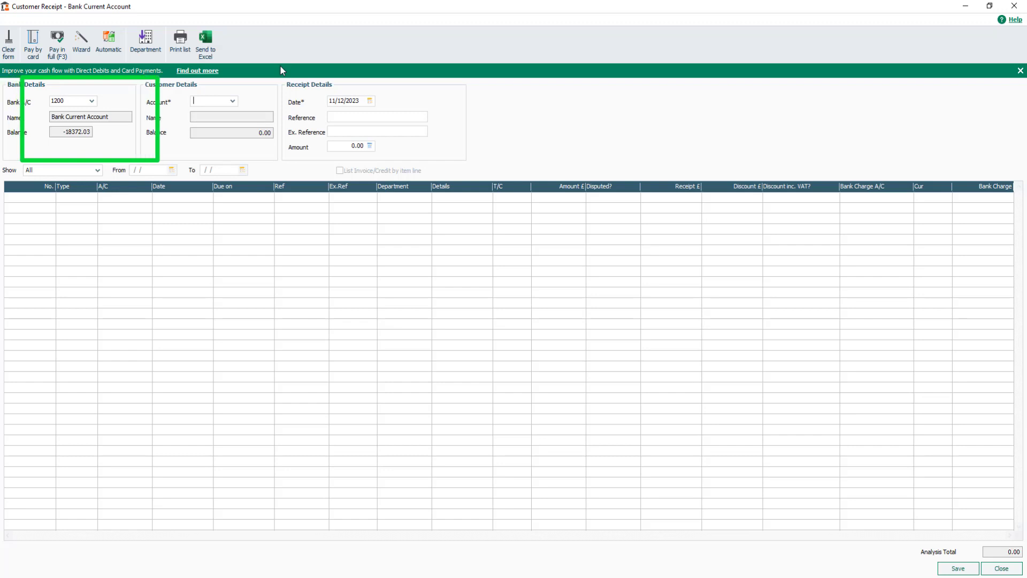
left_click(234, 101)
type("sde")
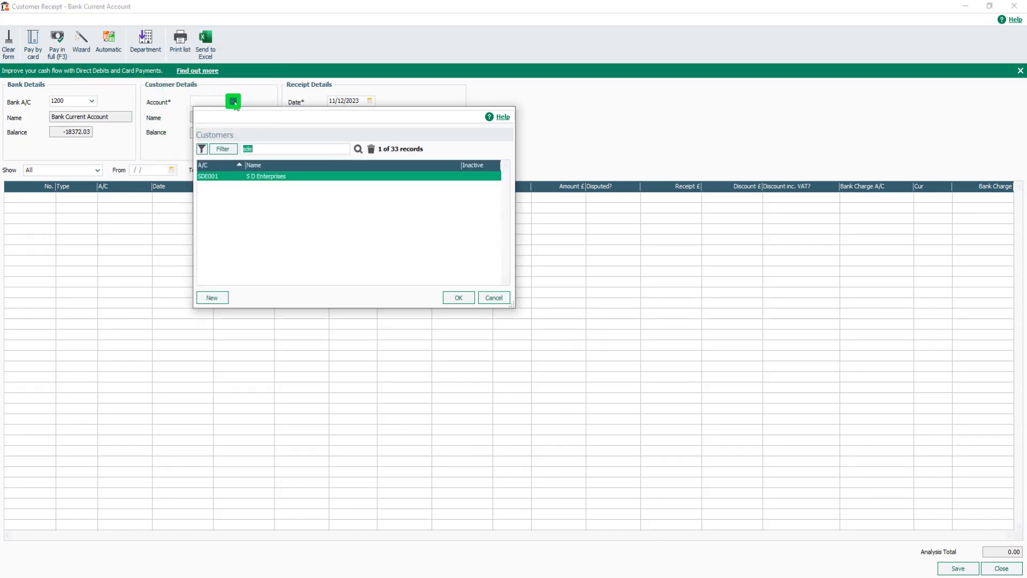
left_click(459, 298)
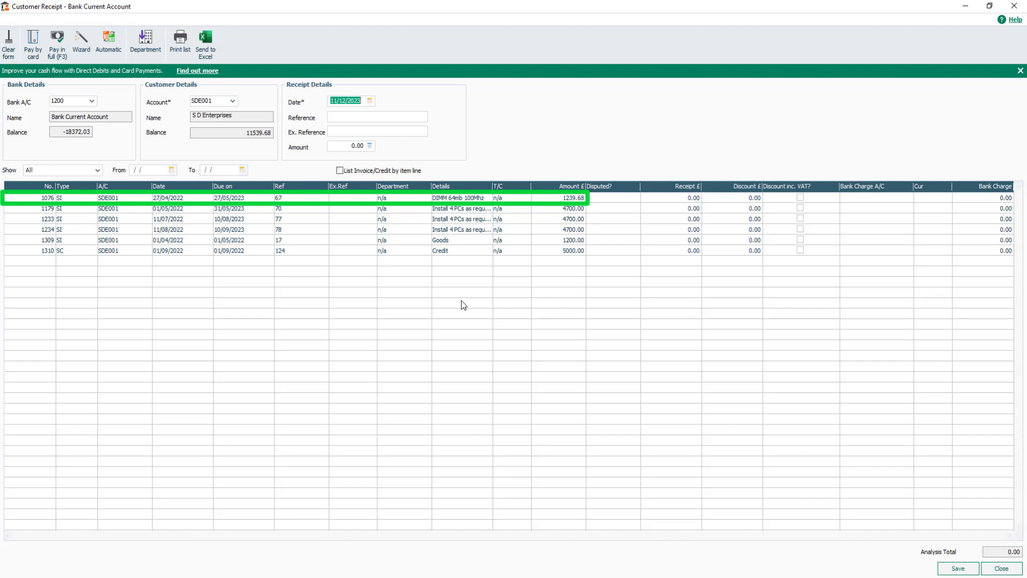
left_click(340, 171)
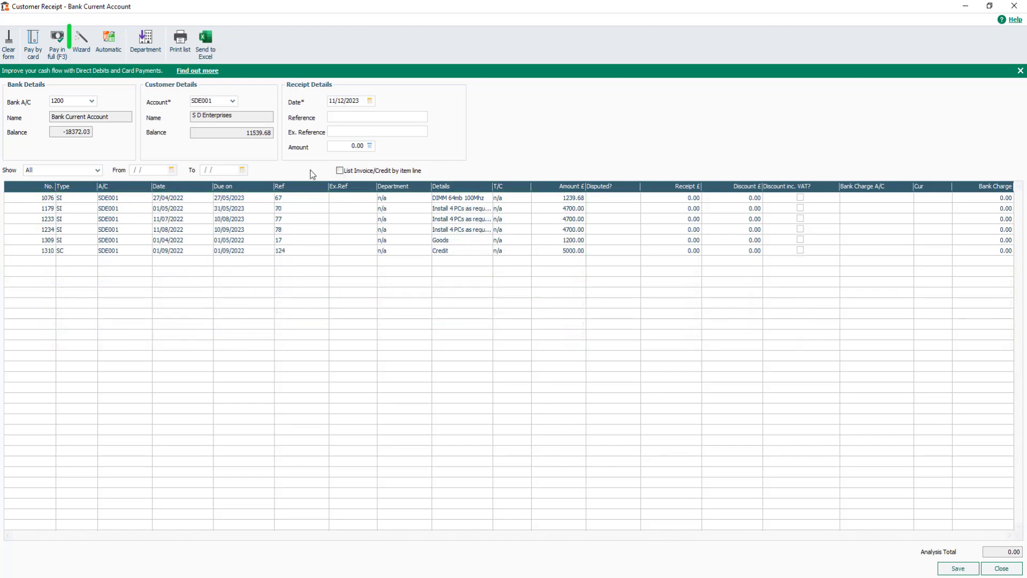
Run the Payments and Receipts wizard to allocate all credit notes to invoices for the S D Enterprises account
left_click(84, 45)
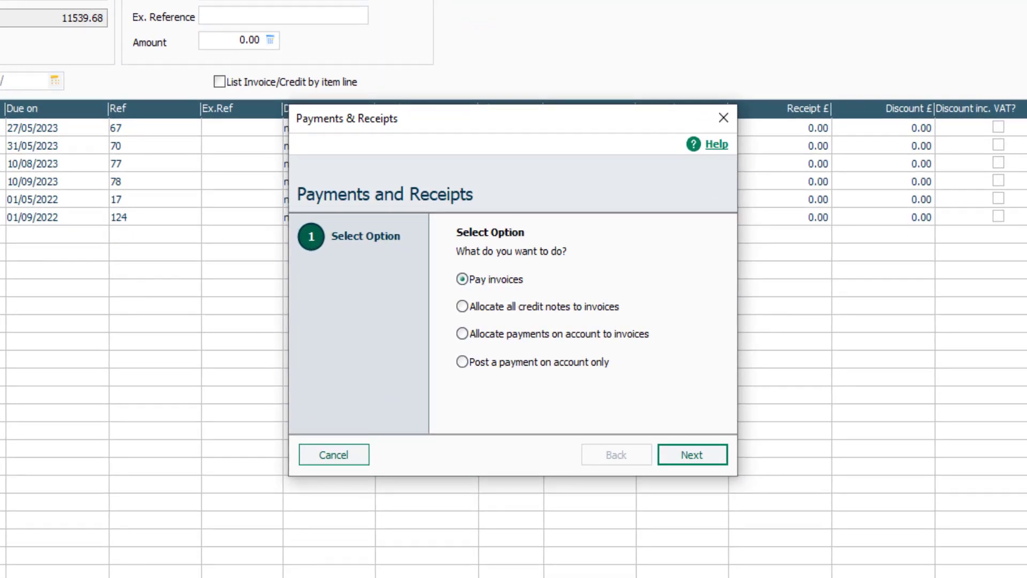
left_click(462, 307)
left_click(691, 458)
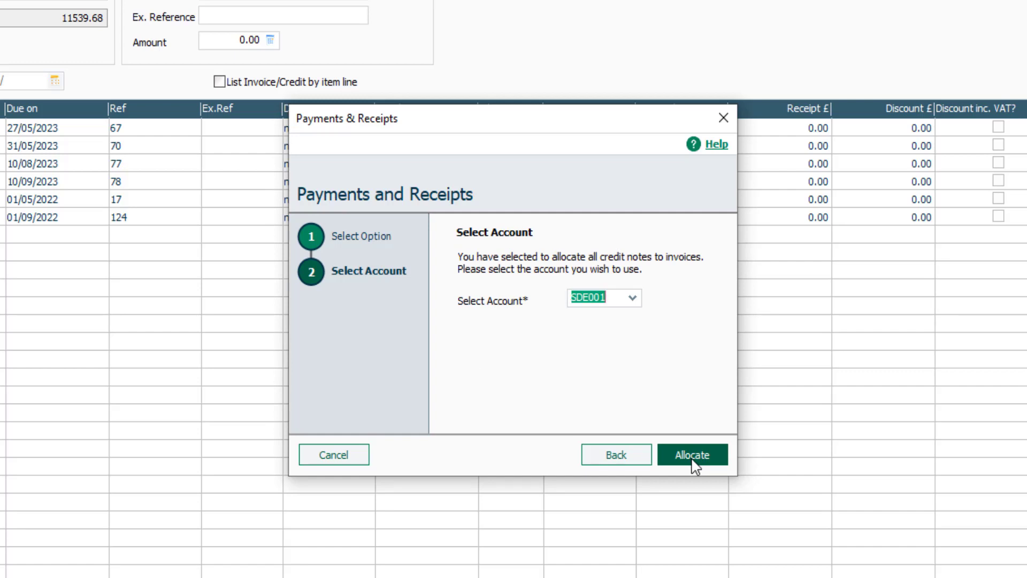
left_click(633, 299)
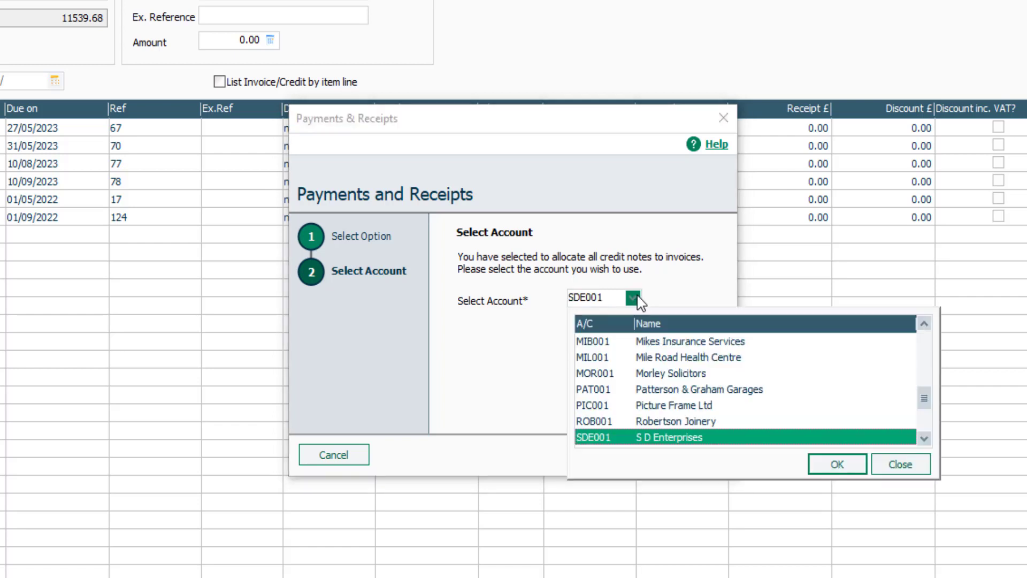
left_click(633, 298)
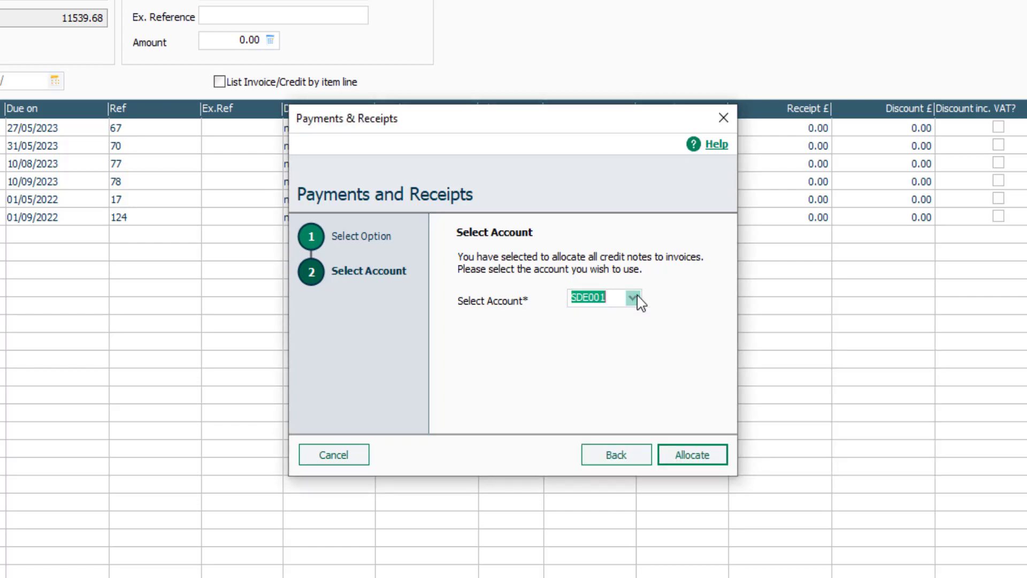
left_click(692, 453)
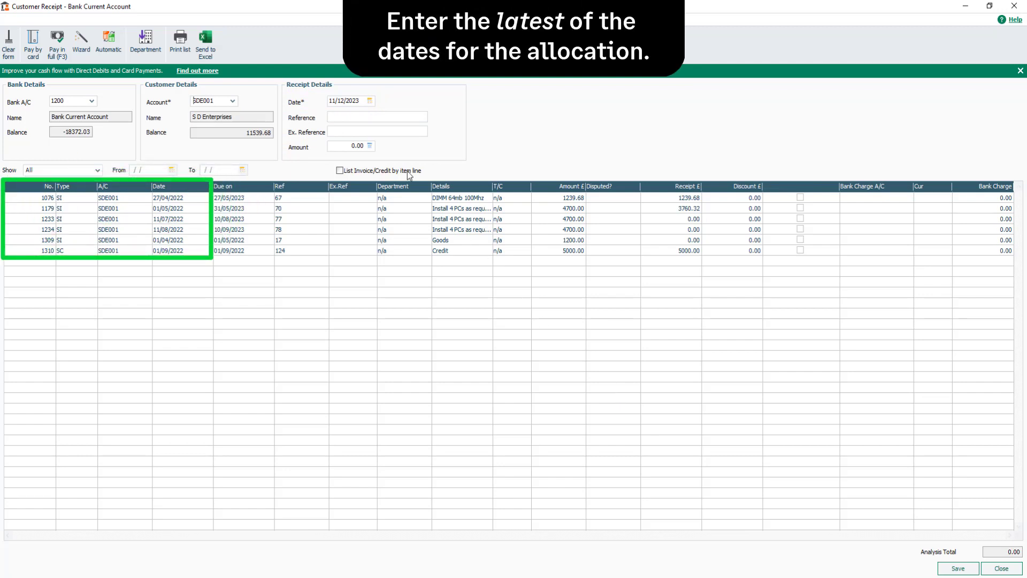
Set the receipt date to 01/09/2022 and sort the listed transactions by transaction number
left_click_drag(364, 101, 318, 101)
type("01/09/2022")
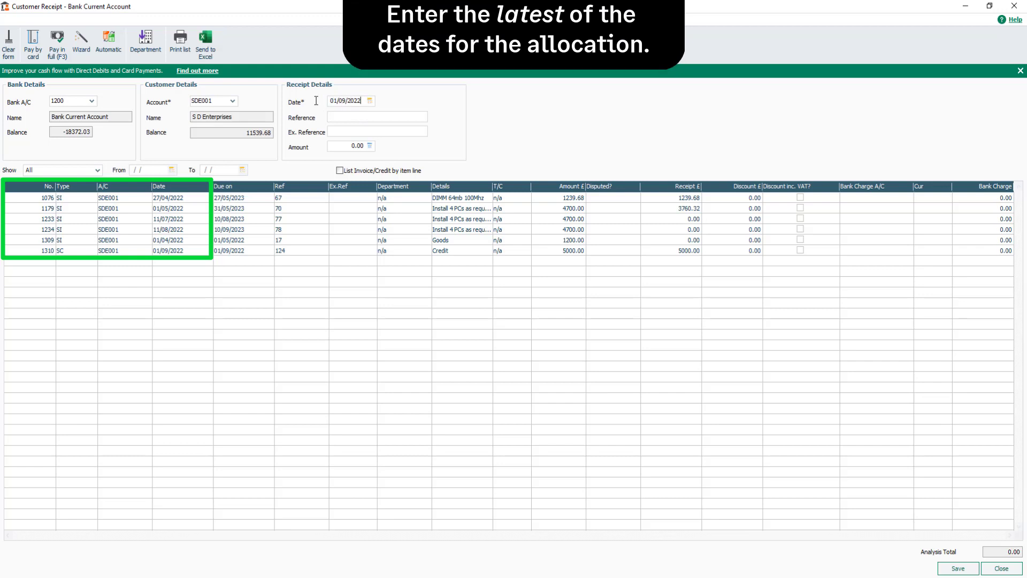
key("Tab")
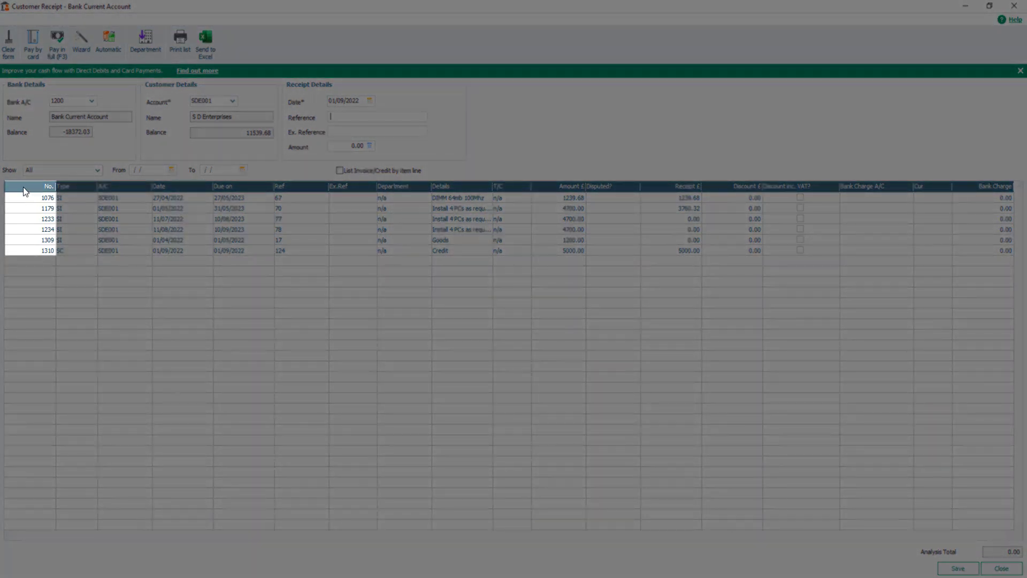
left_click(23, 187)
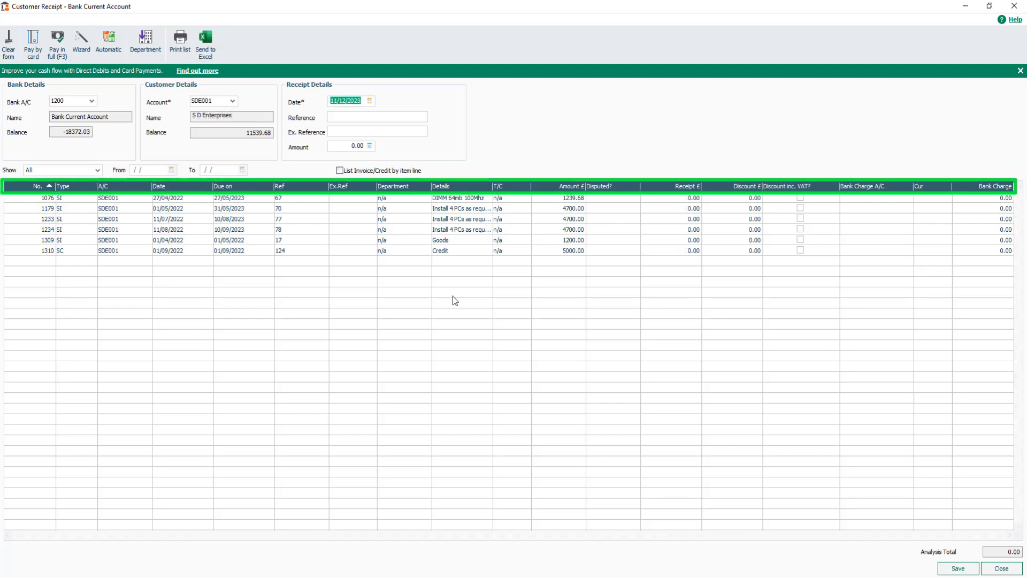
Sort the customer receipt's transactions by date, with the oldest first
left_click(198, 188)
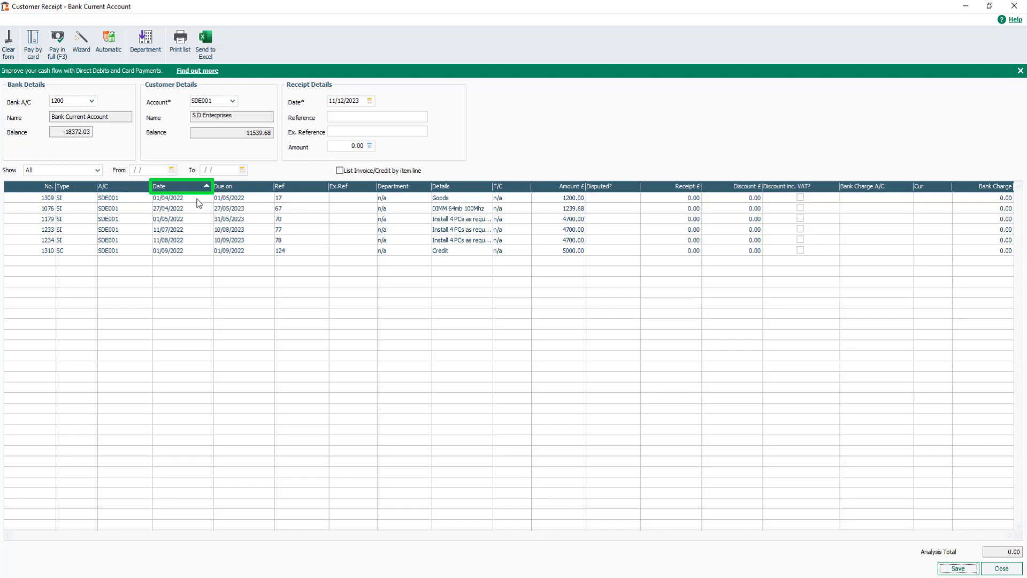
left_click(193, 187)
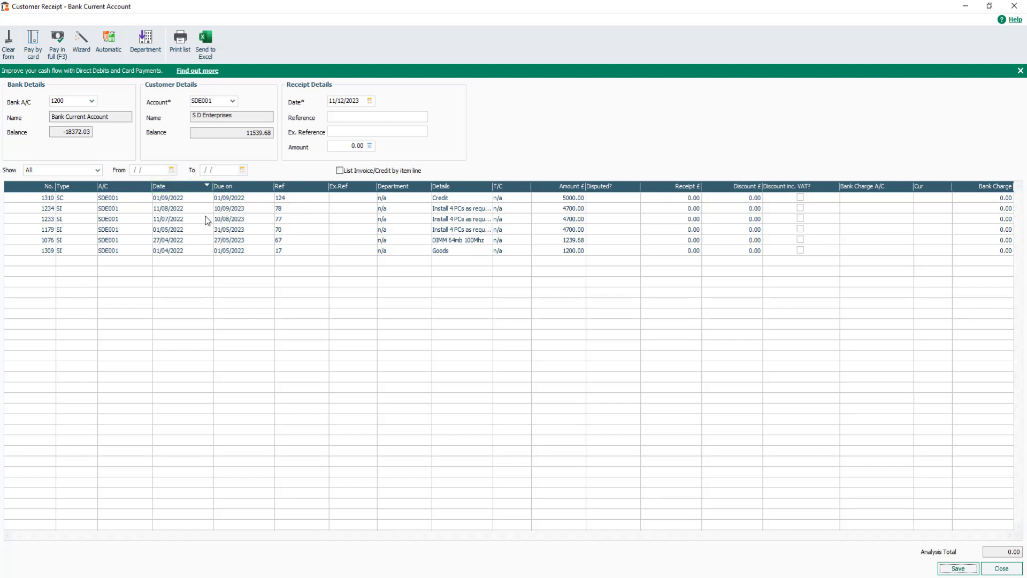
left_click(193, 186)
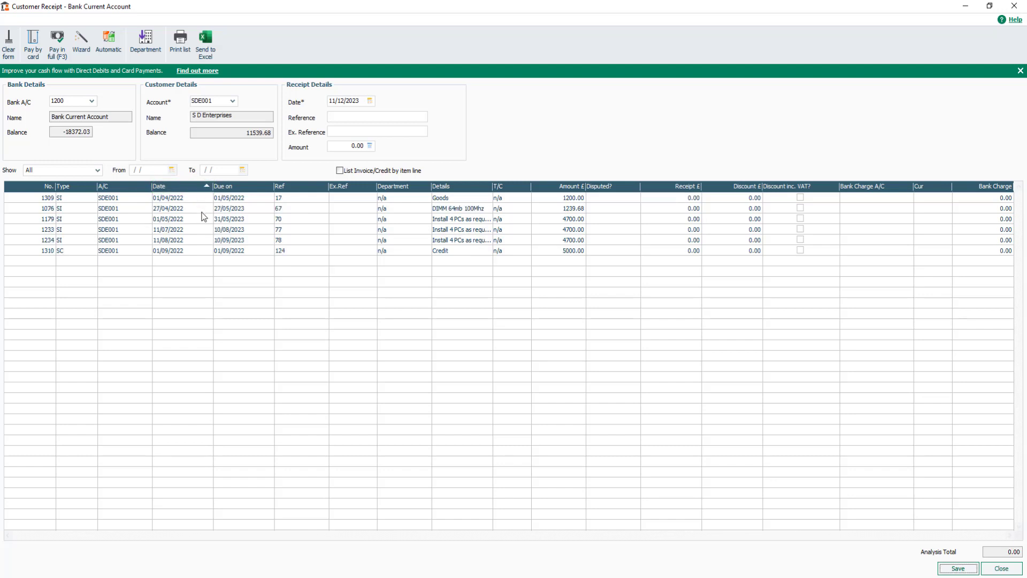
Allocate all credit notes to invoices for account SDE001 with the Payments and Receipts wizard, saving and closing the customer receipt
left_click(86, 46)
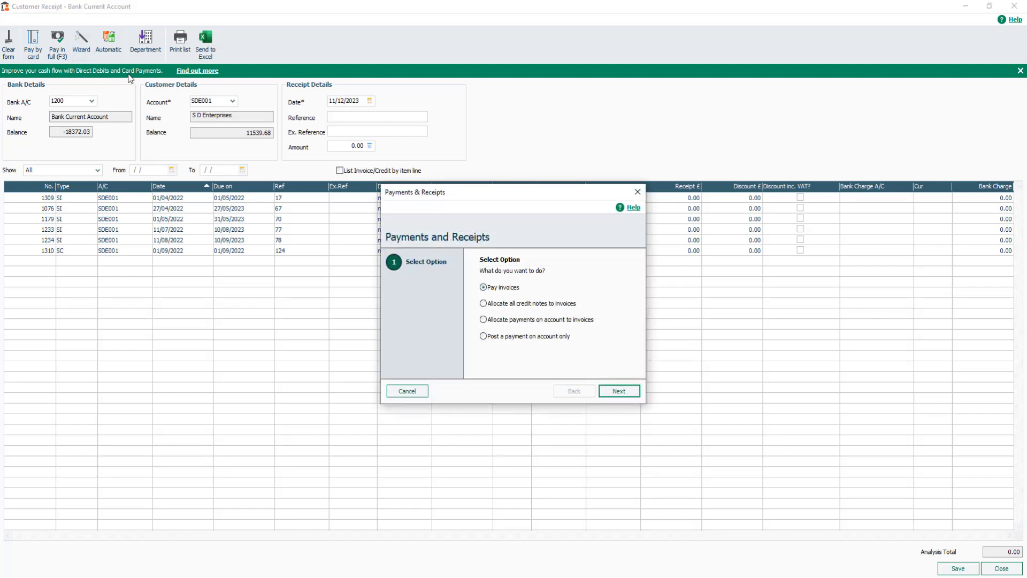
left_click(483, 303)
left_click(619, 391)
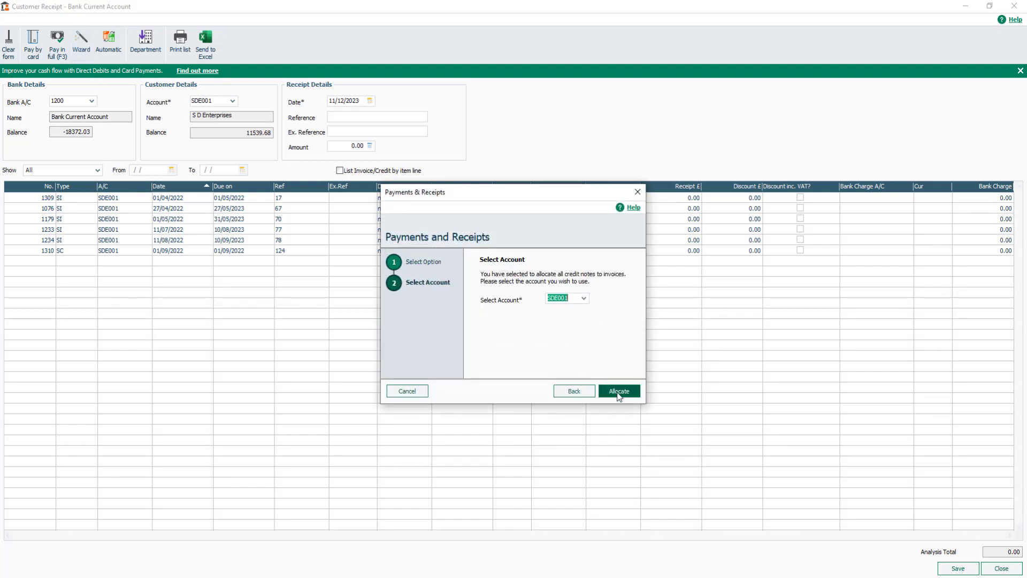
left_click(619, 393)
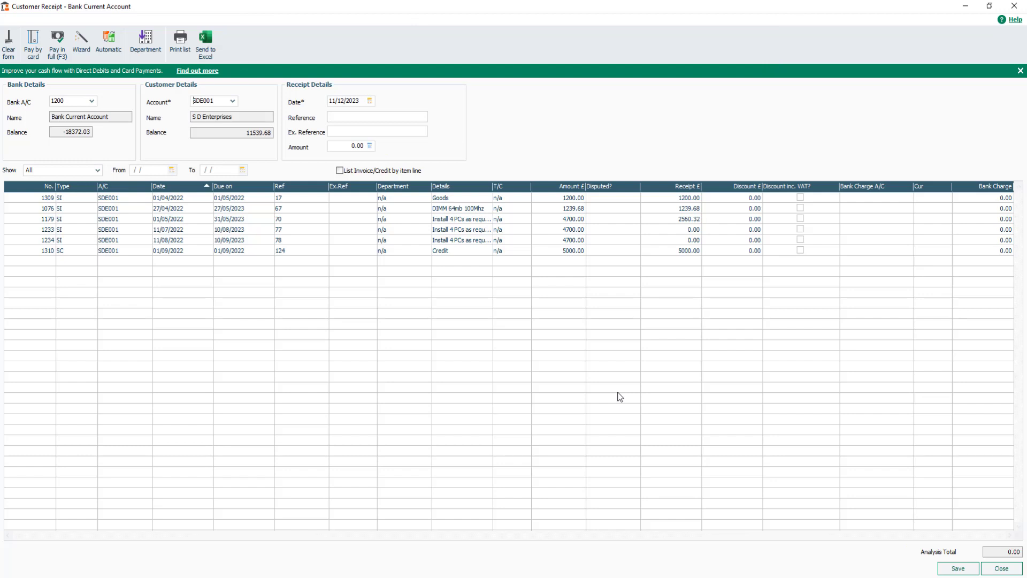
left_click(966, 571)
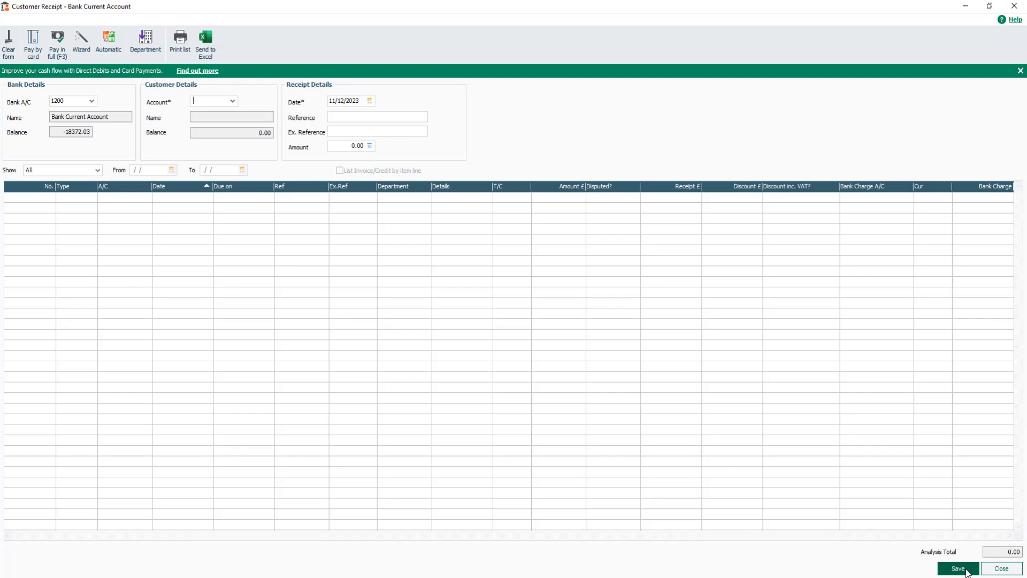
left_click(1002, 569)
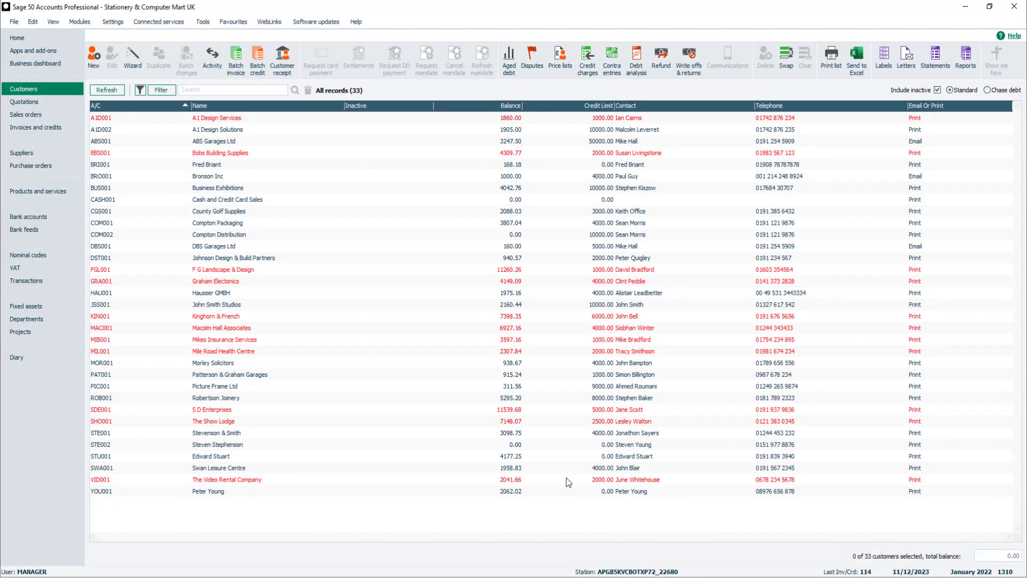
Check the allocation details of the Goods invoice and invoice 1179 in S D Enterprises' activity, closing the window when done
left_click(338, 409)
left_click(213, 56)
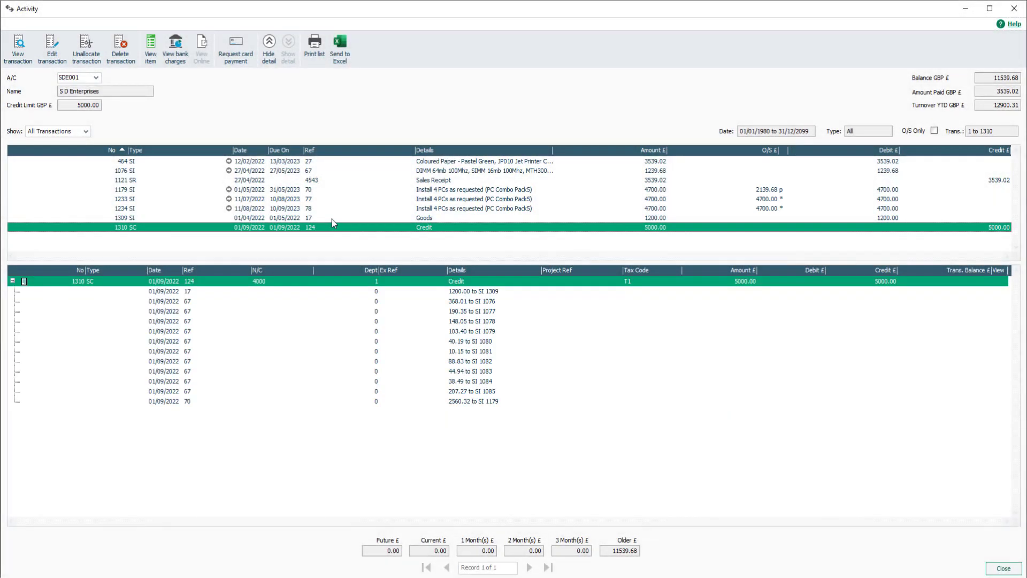
left_click(332, 218)
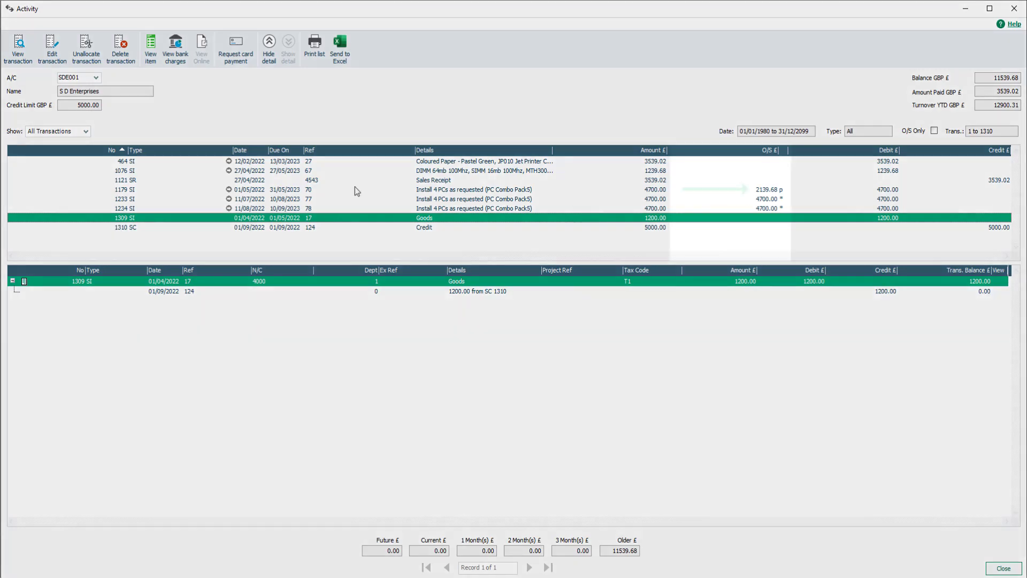
left_click(336, 189)
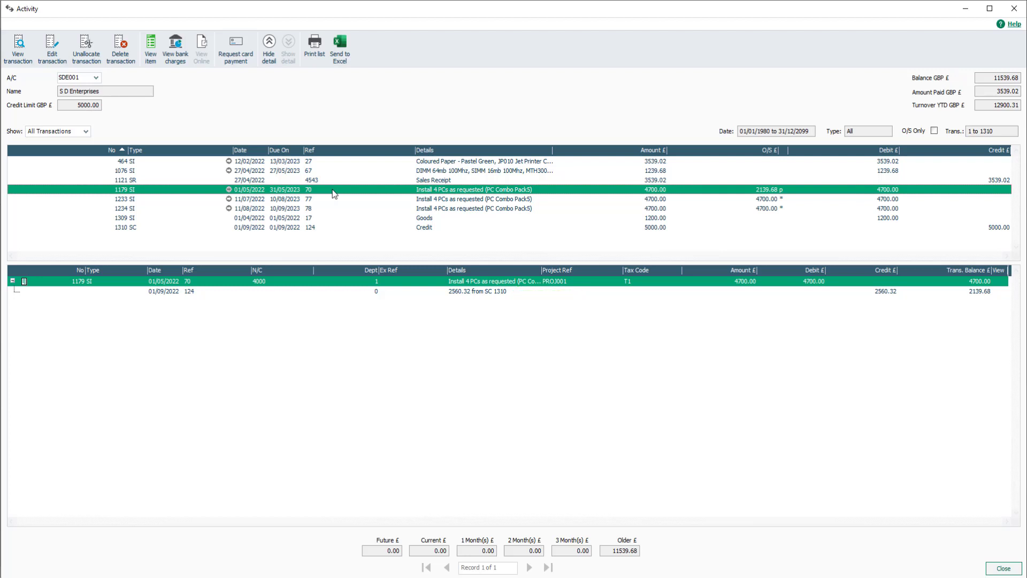
left_click(1001, 570)
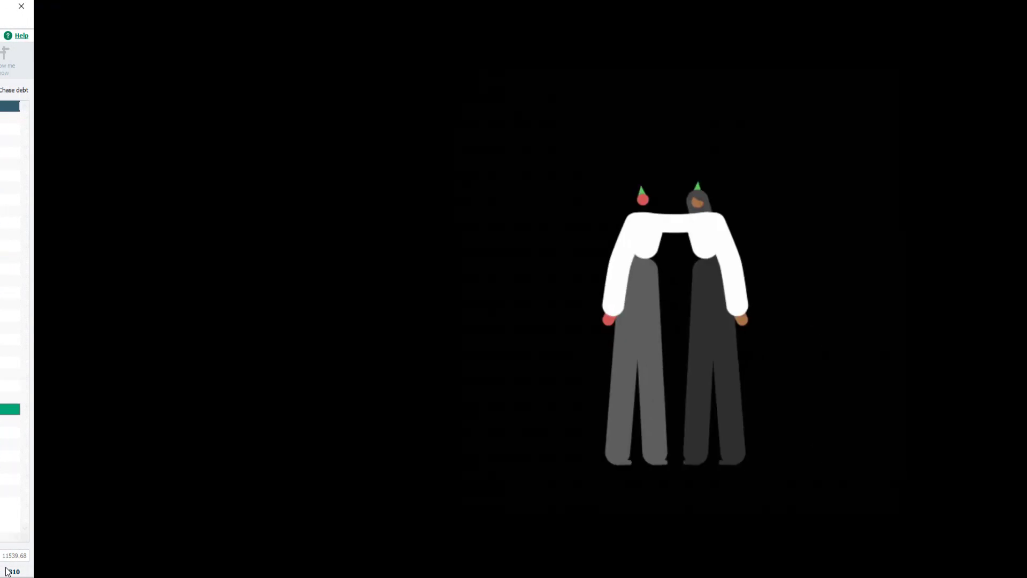